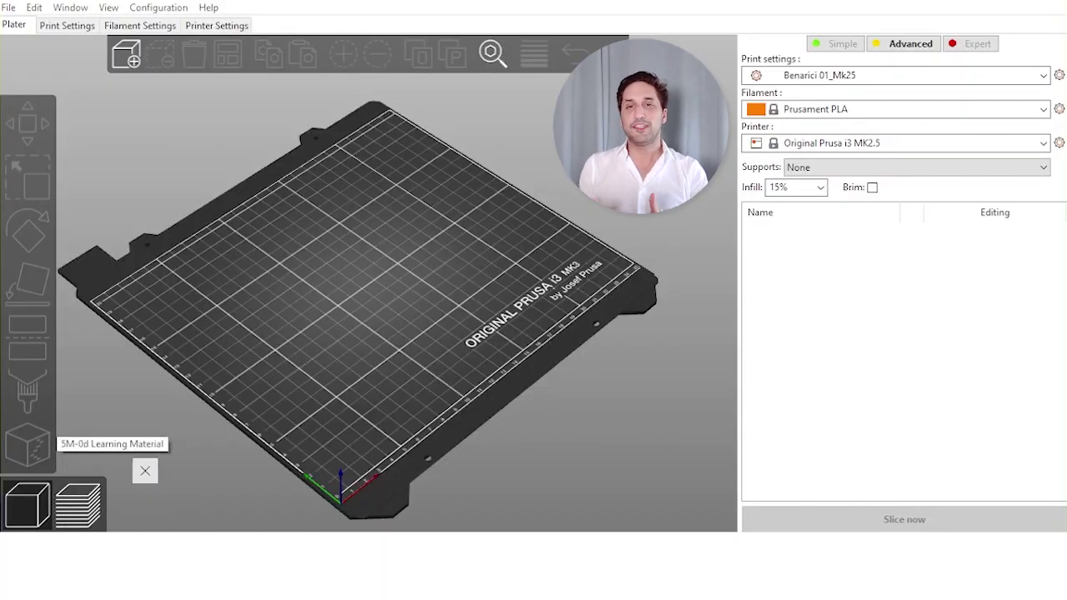
Drop the two-house STL onto the plater, then clear it with a new empty project.
click(113, 491)
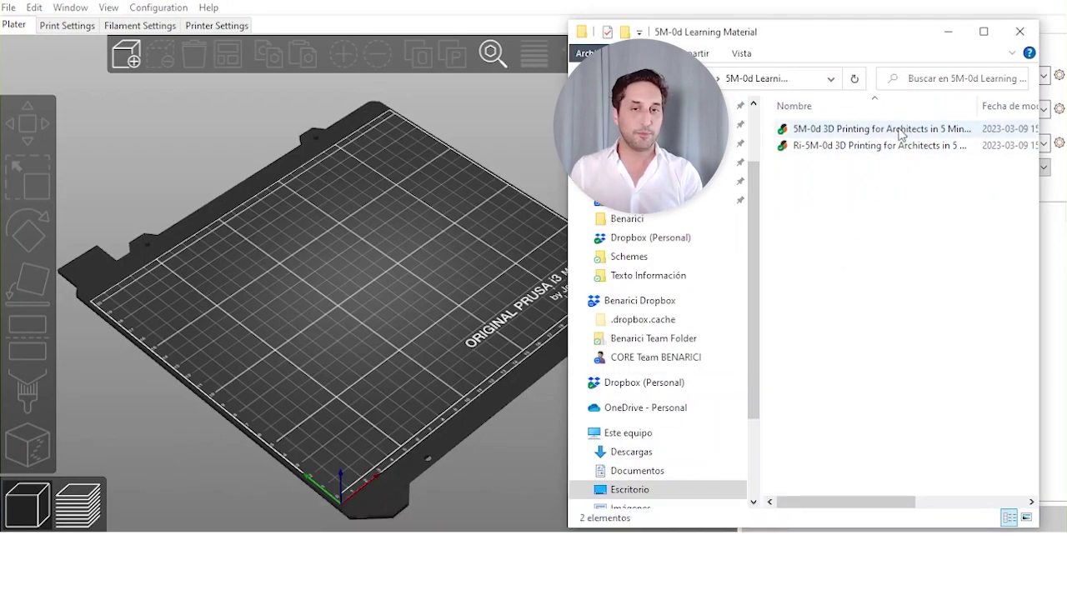
drag(900, 132, 648, 405)
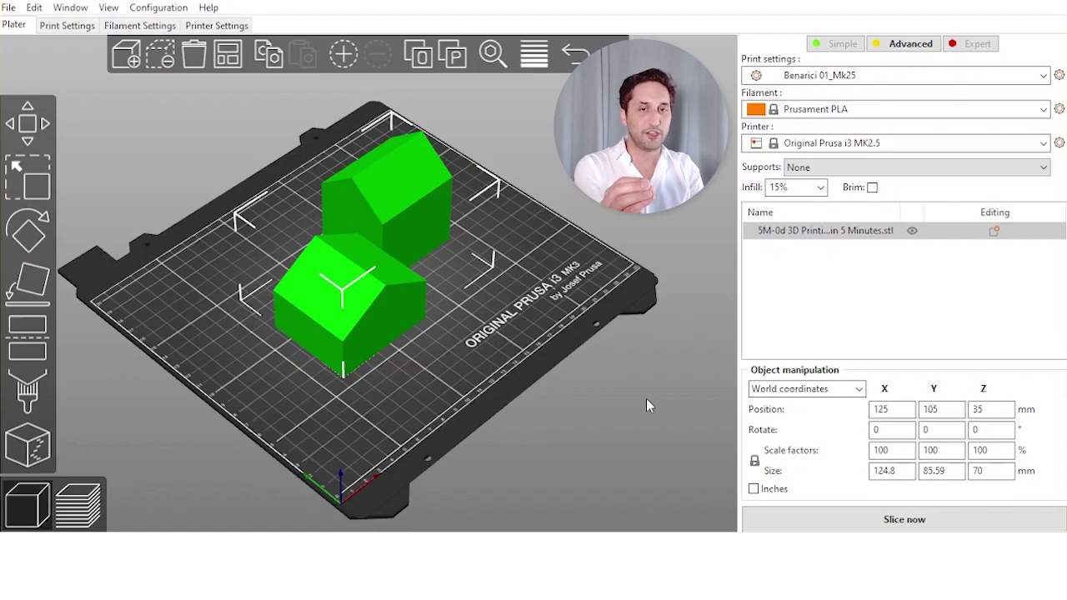
click(8, 8)
click(37, 26)
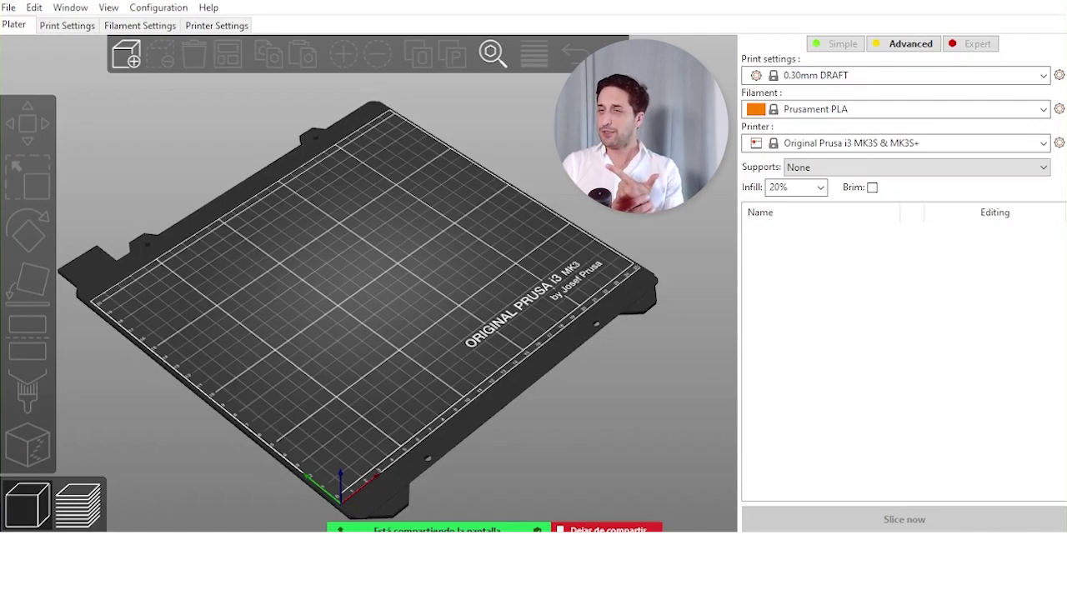
Check the printer and filament presets, then import the two-house STL model.
click(945, 147)
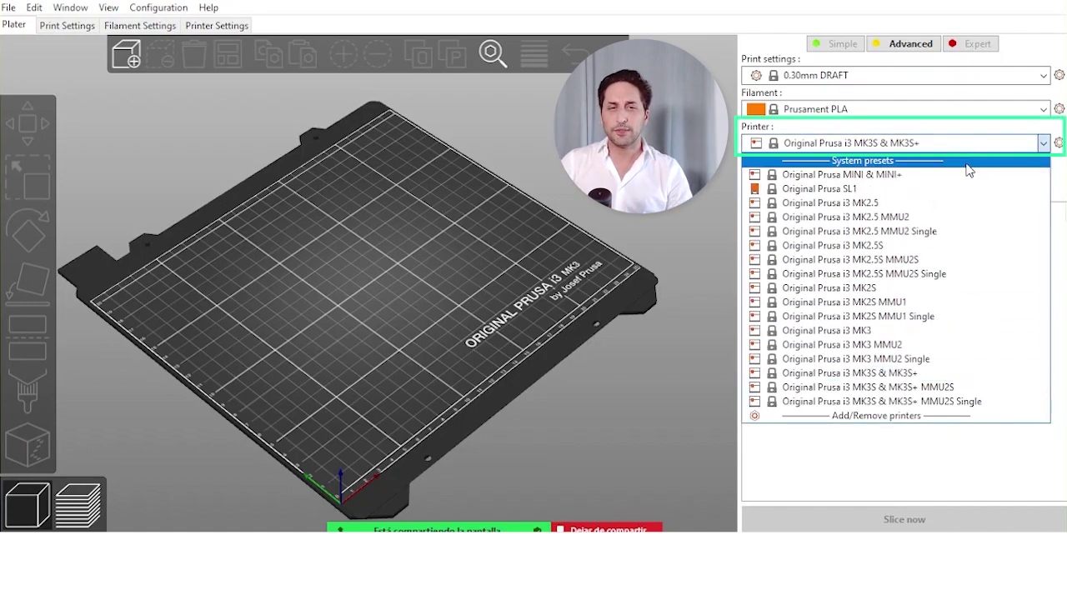
click(925, 415)
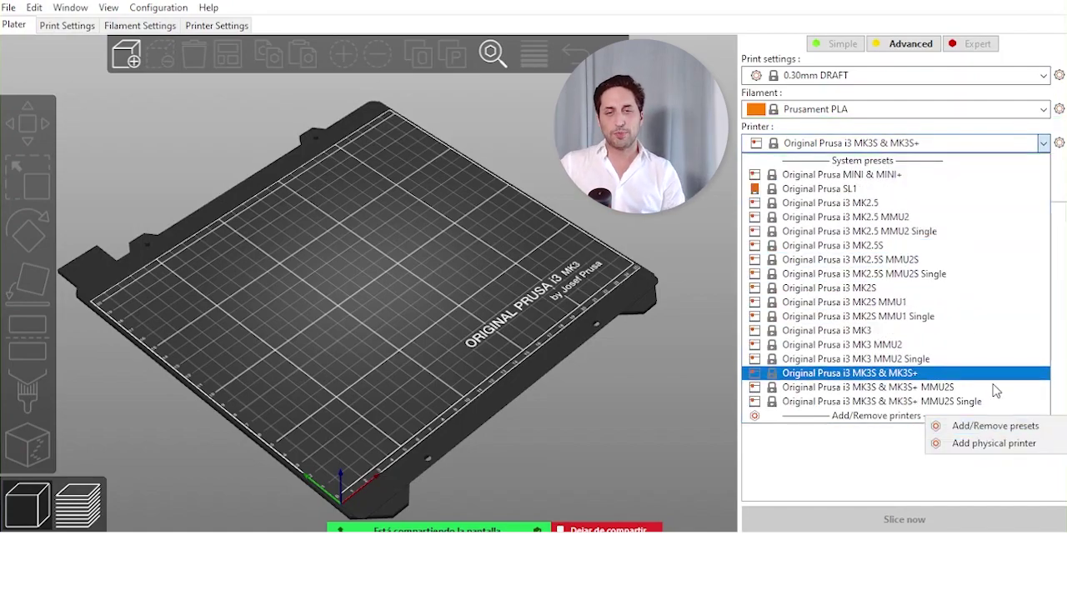
key(Escape)
click(988, 113)
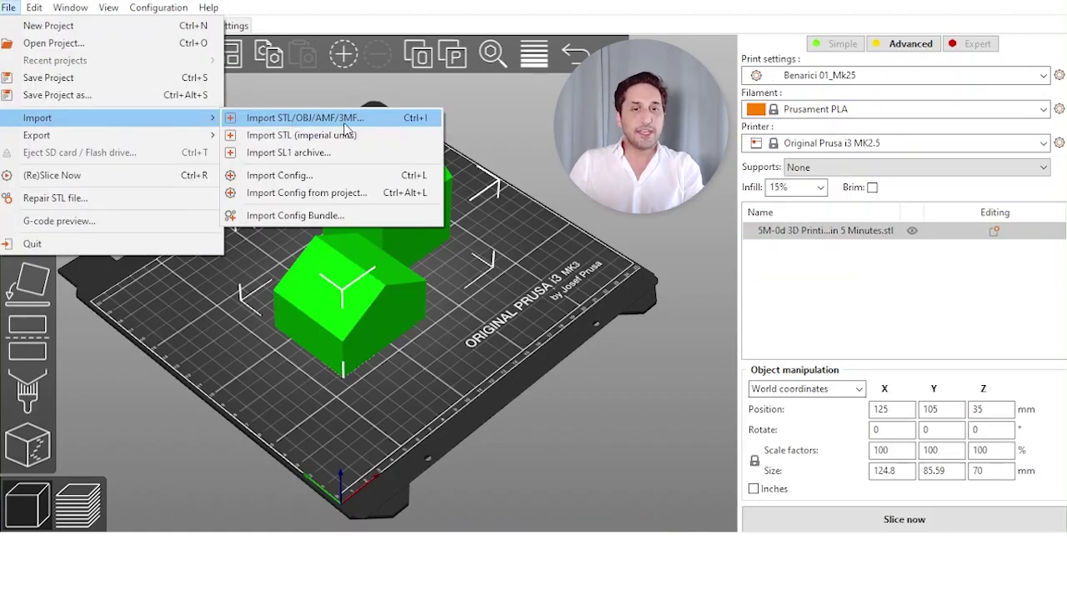
click(356, 120)
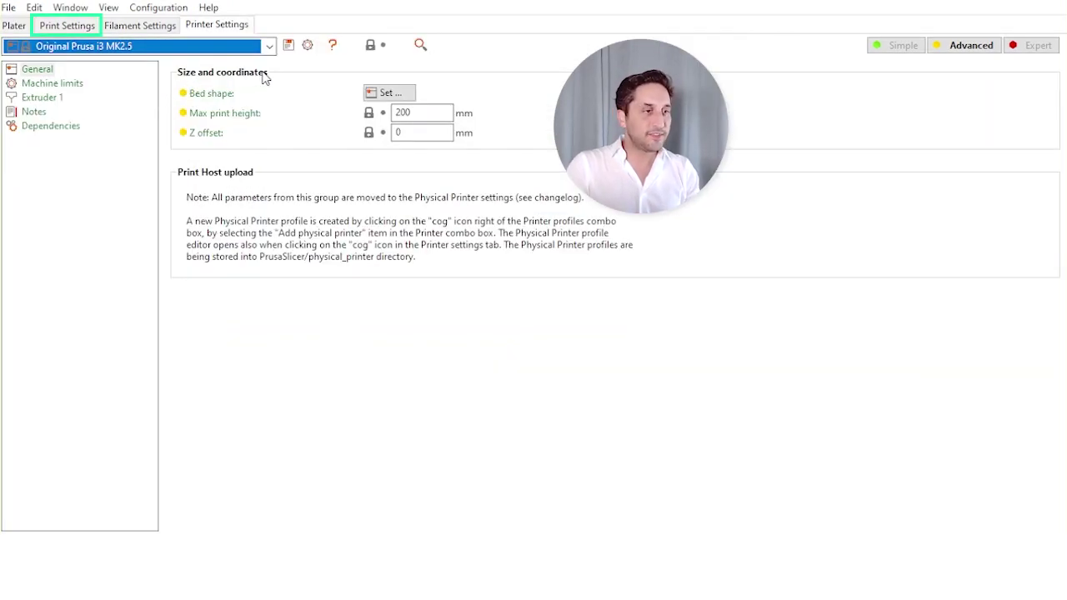
In Skirt and brim settings, set skirt height to 1 layer and distance to 30 mm.
click(67, 25)
click(50, 97)
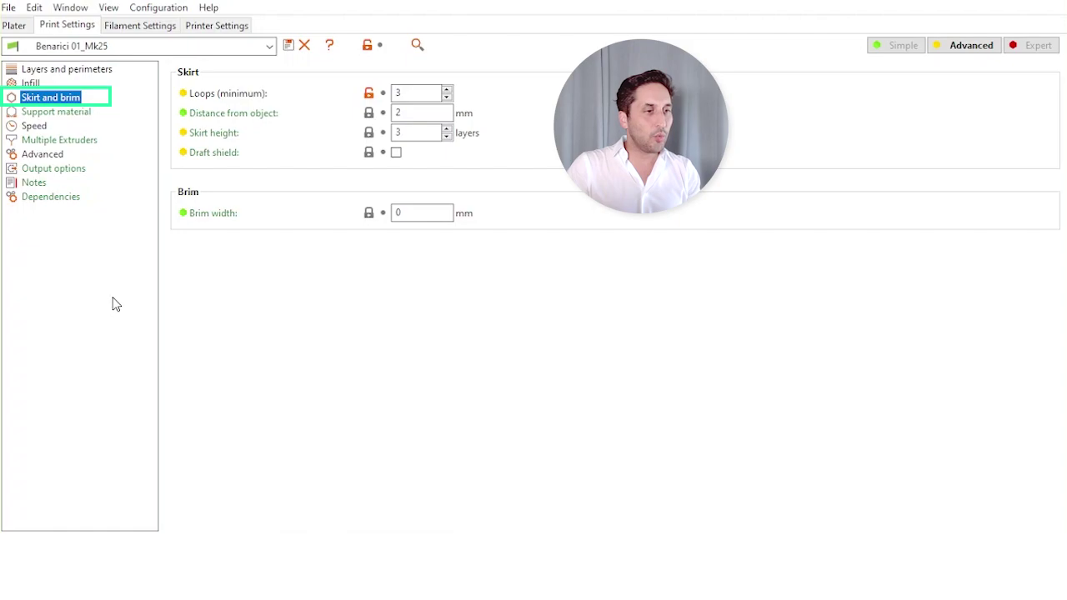
mouse_move(422, 113)
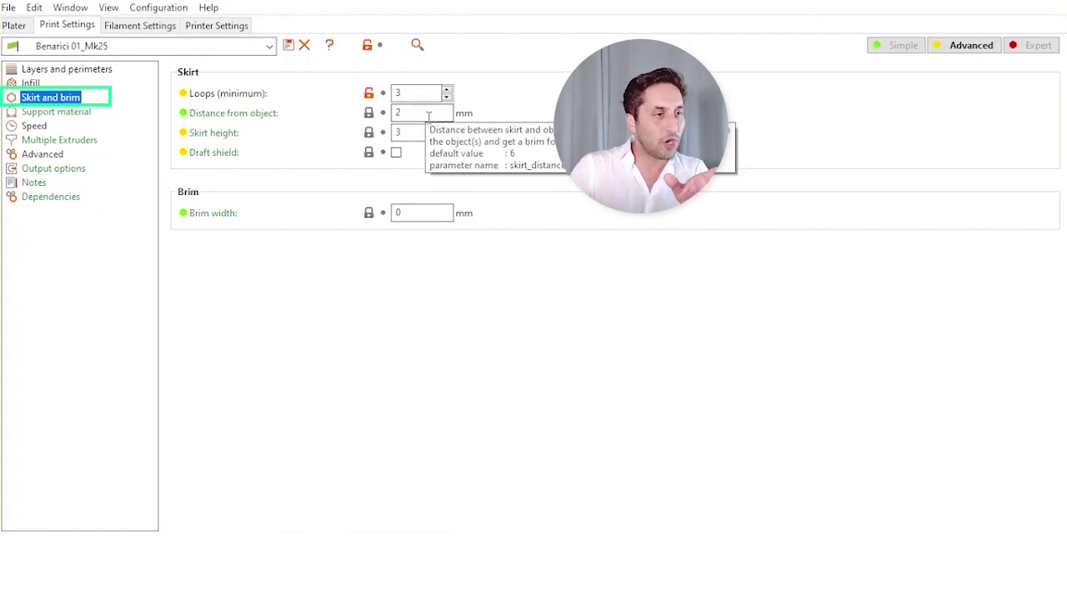
double_click(406, 133)
text(1)
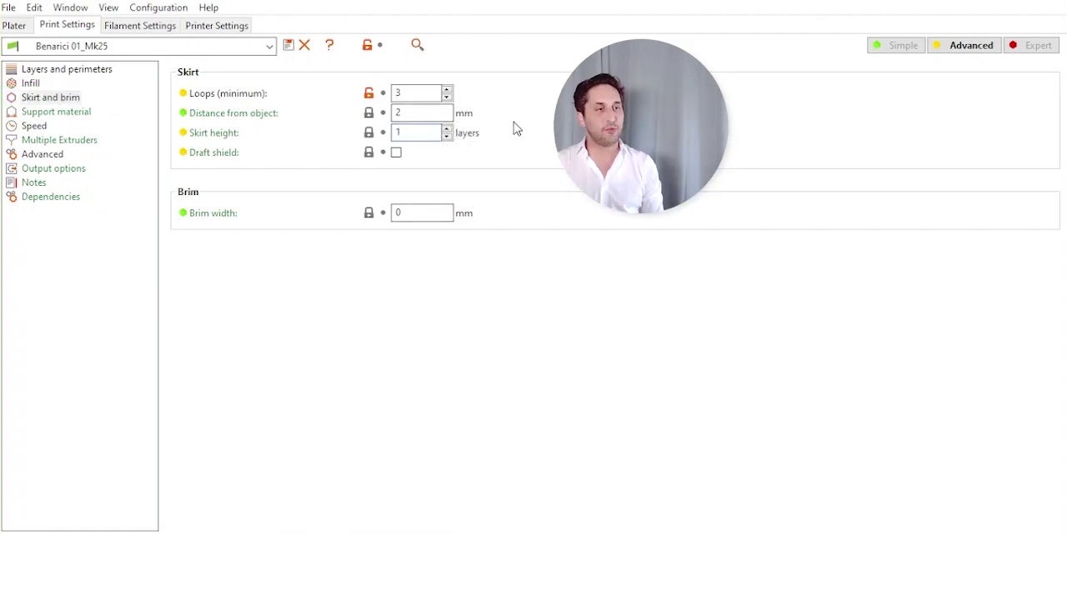
key(Tab)
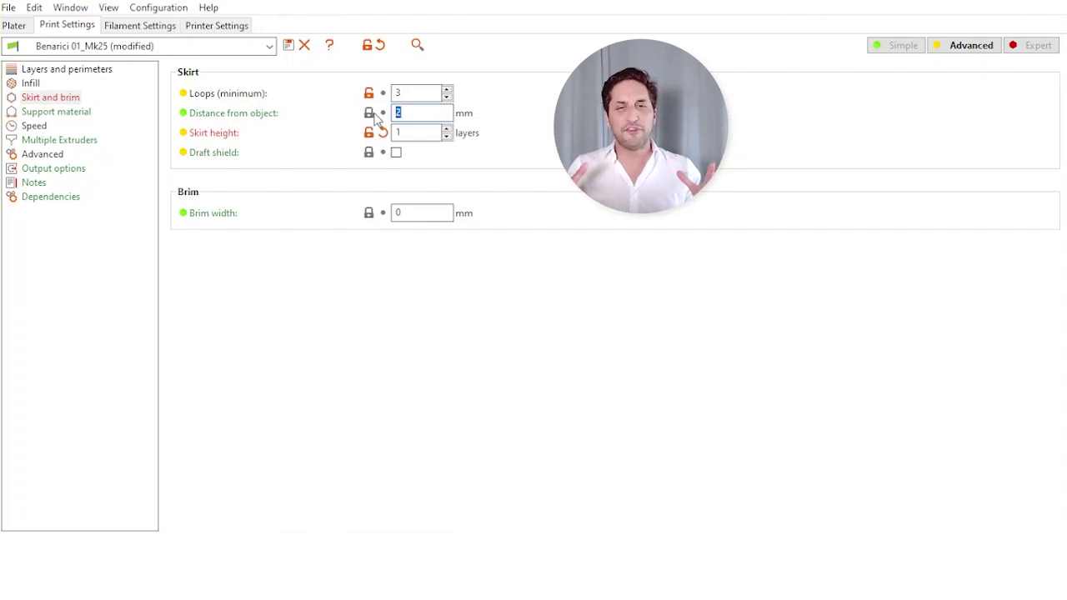
text(30)
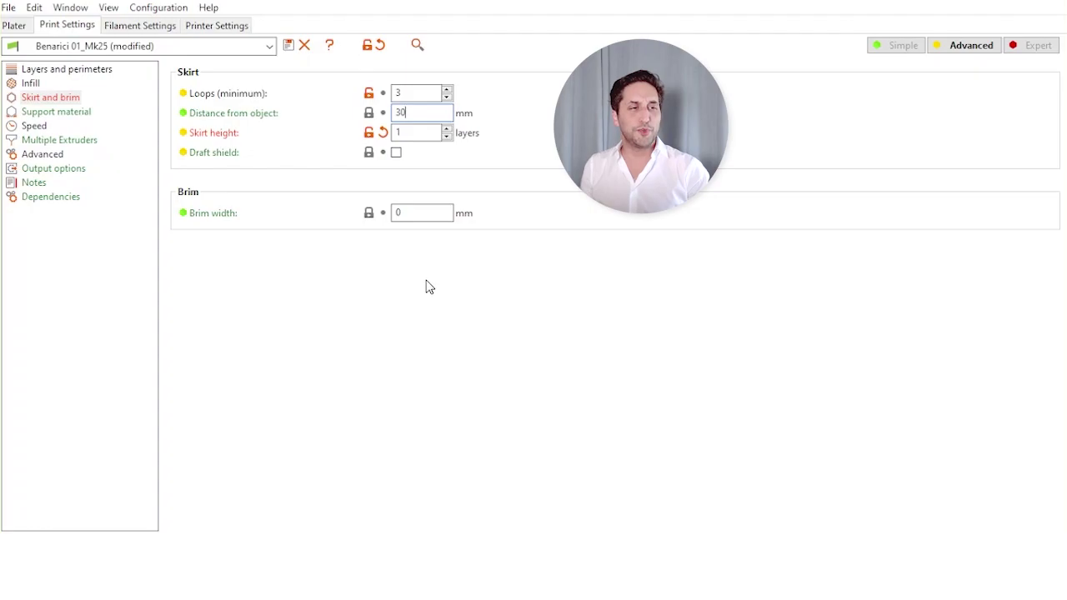
key(shift+Tab)
Set 5 skirt loops, slice the houses, and scrub the layer slider through their full height.
text(5)
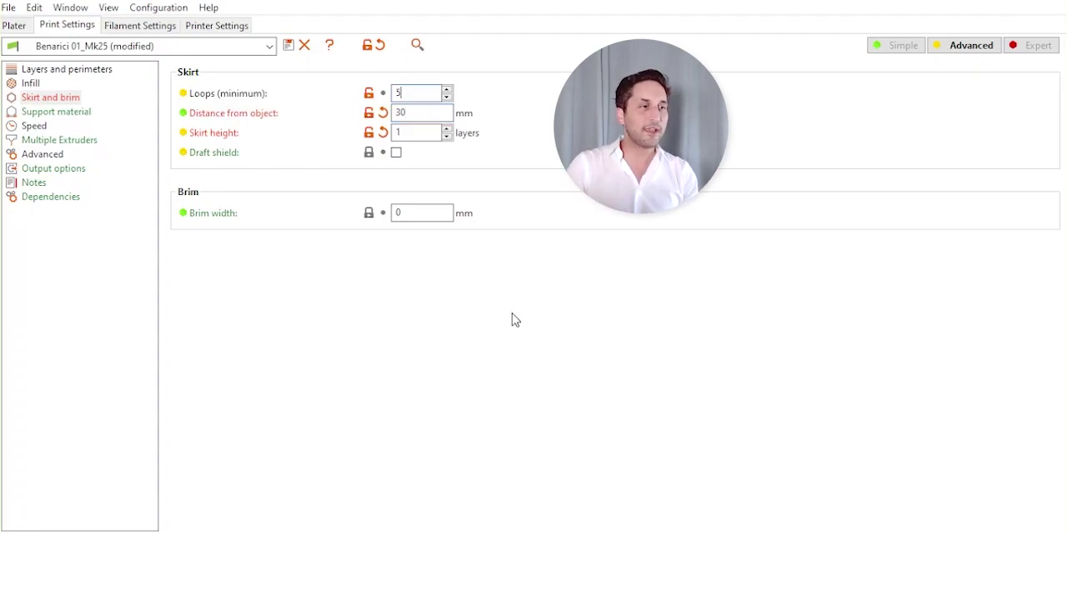
click(9, 30)
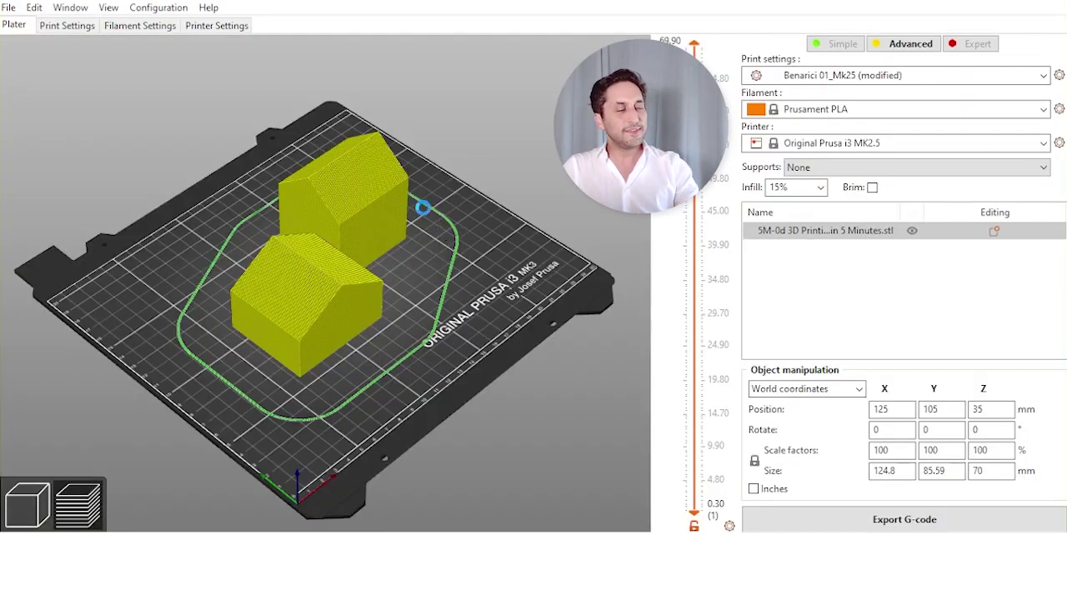
key(Tab)
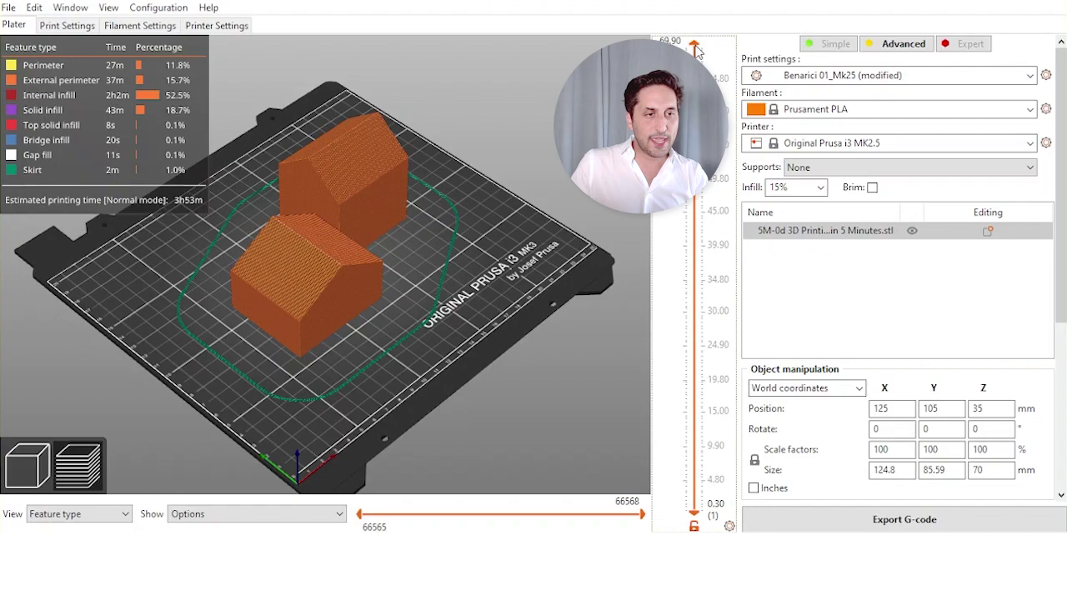
mouse_move(694, 47)
mouse_down()
mouse_move(694, 525)
mouse_move(632, 512)
mouse_move(700, 490)
mouse_up()
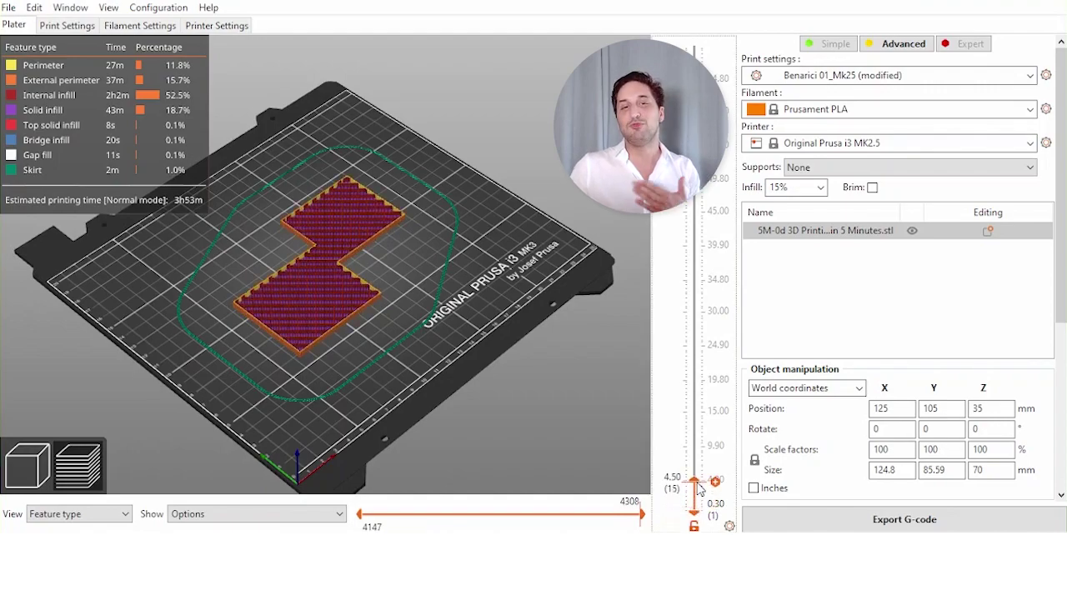
drag(699, 487, 693, 52)
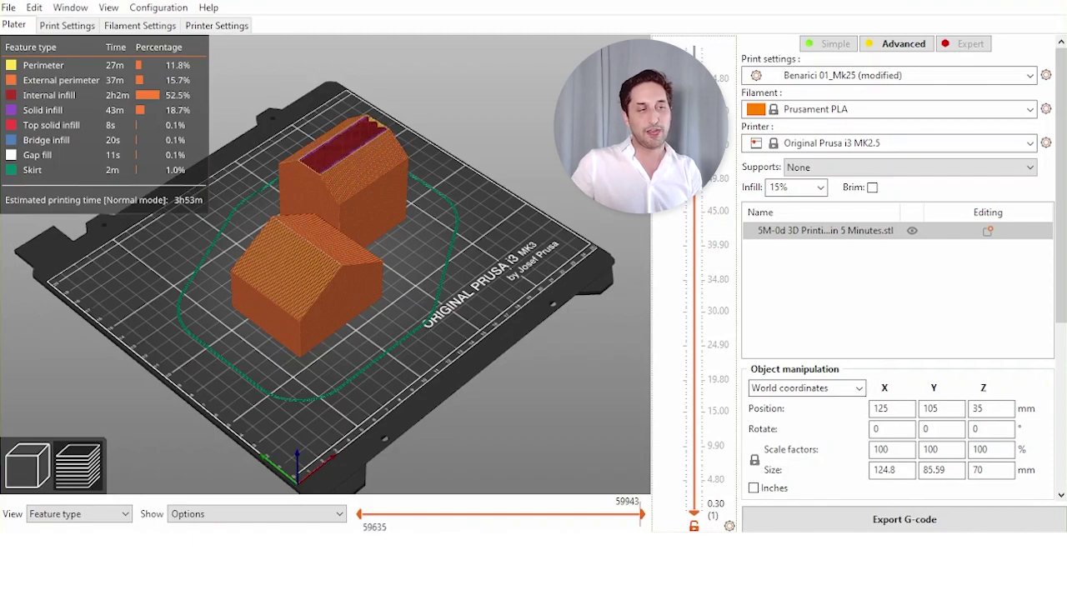
drag(693, 51, 715, 45)
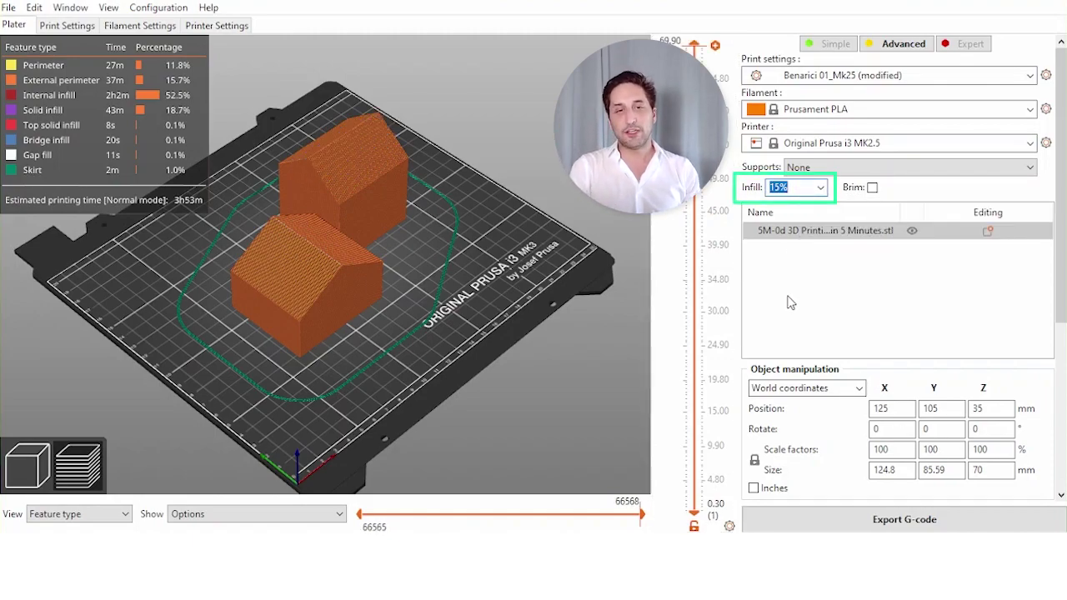
Set infill to 0%, review the resliced layers, and view the 1h51m Sliced Info estimate.
text(0)
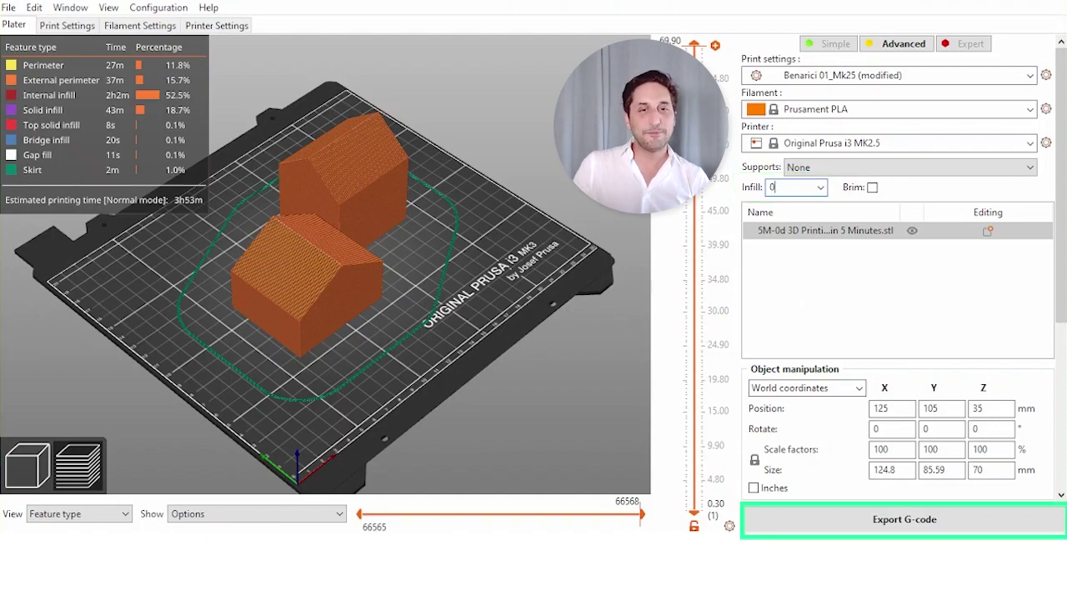
drag(693, 44, 695, 225)
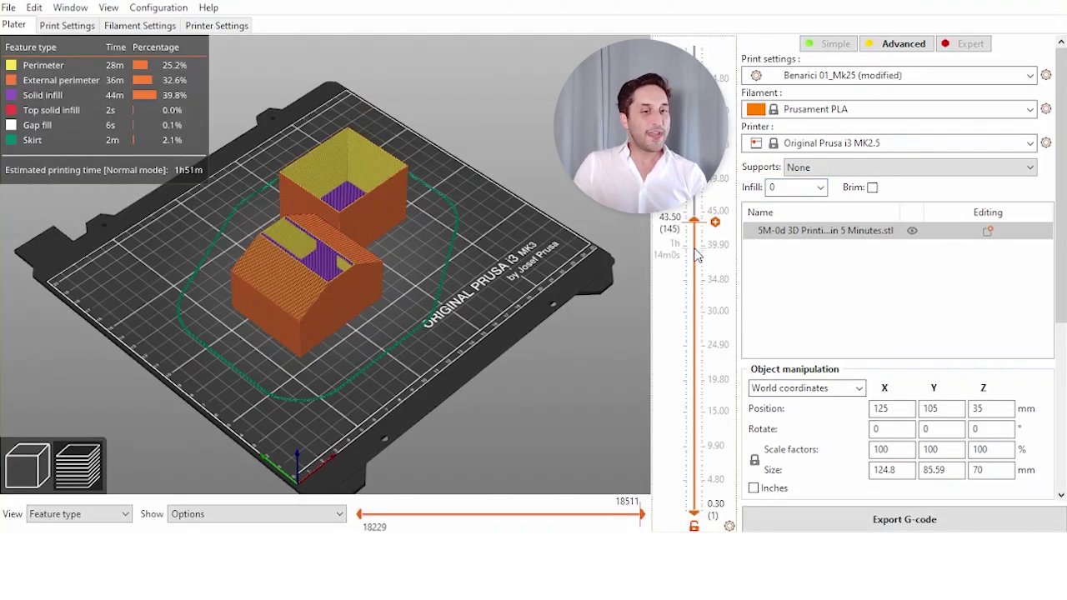
click(695, 252)
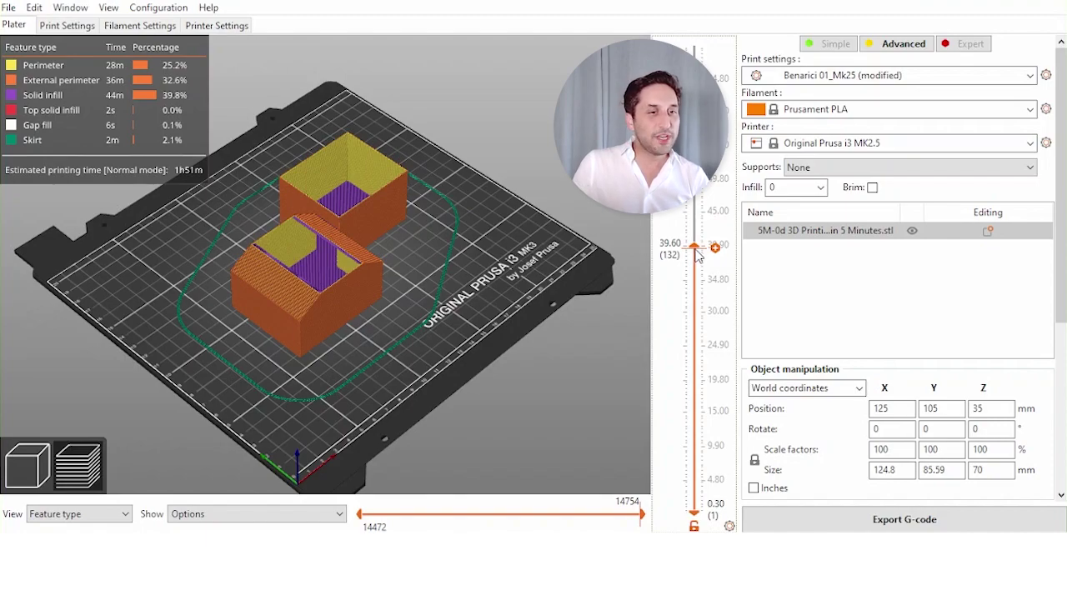
drag(698, 260, 700, 360)
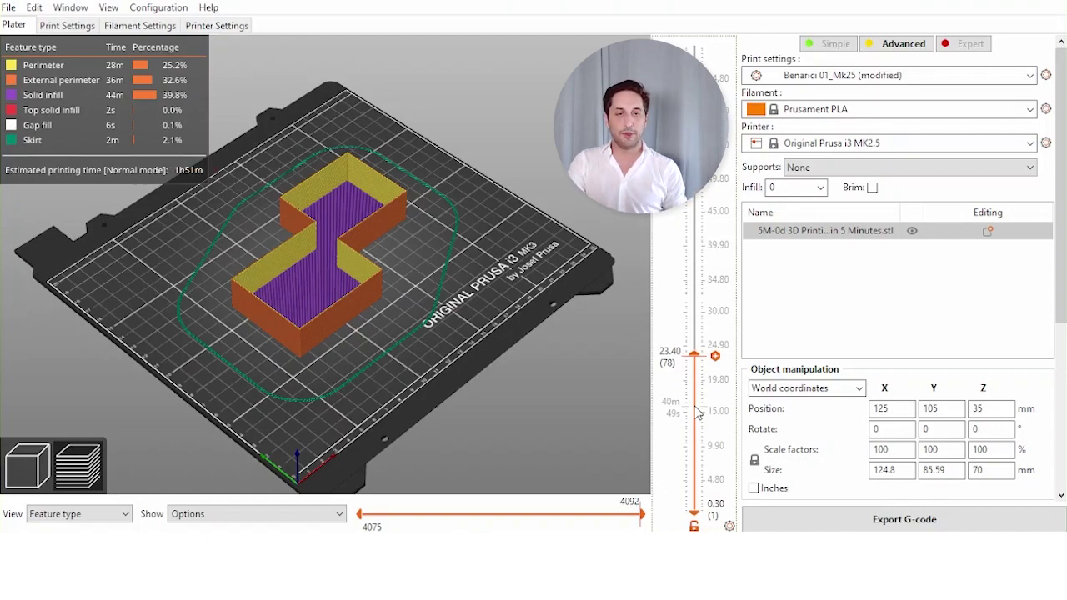
click(806, 338)
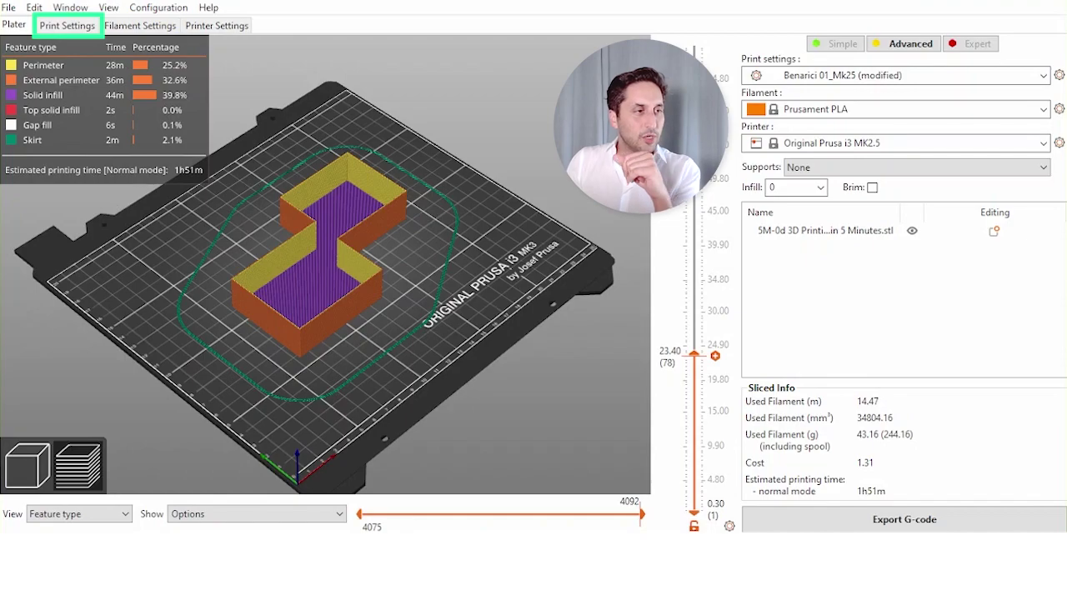
Set bottom solid layers to 0, reslice, and preview the open-bottomed lowest wall layers.
click(63, 27)
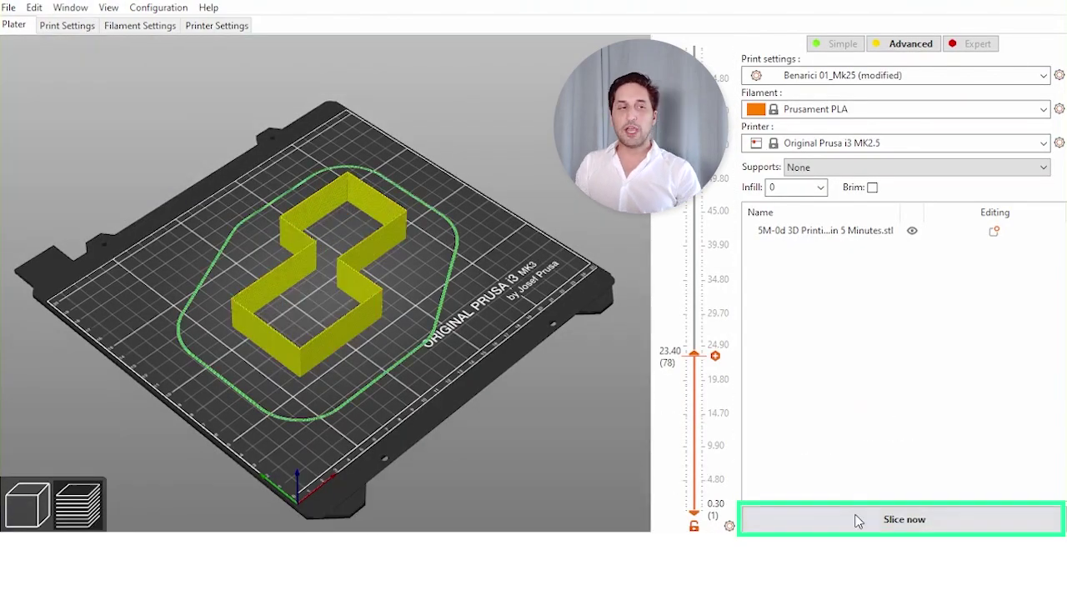
click(861, 518)
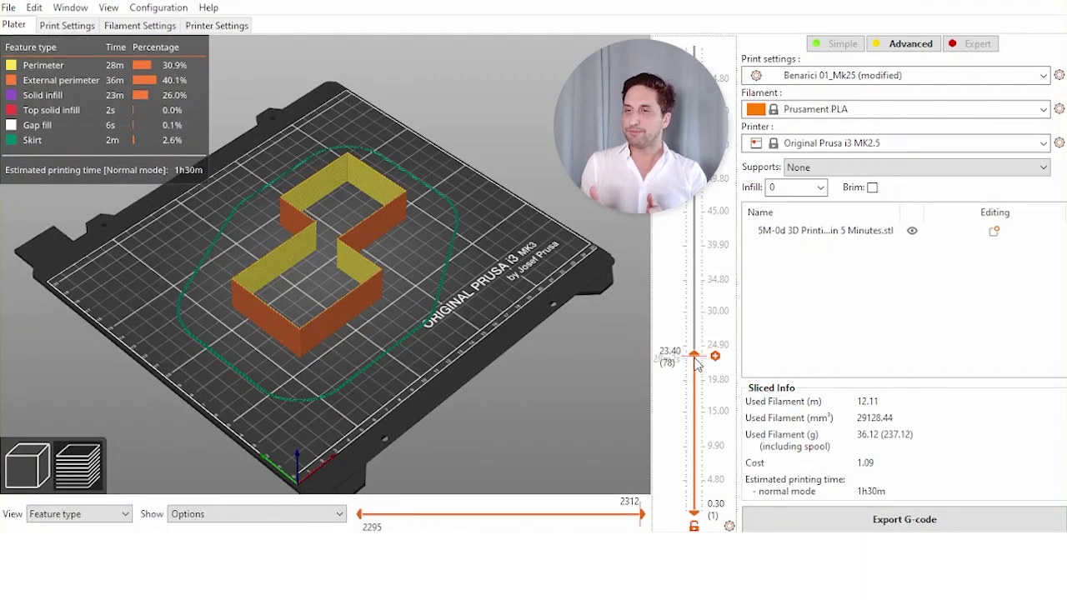
mouse_move(694, 355)
mouse_down()
mouse_move(695, 510)
mouse_move(700, 293)
mouse_move(703, 397)
mouse_up()
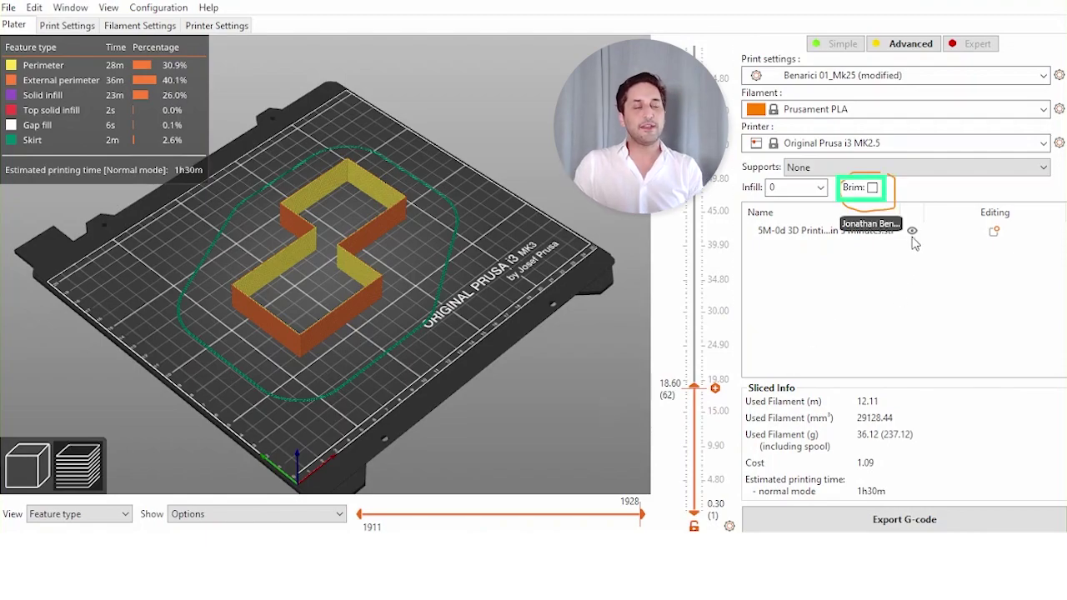
Enable the brim and reslice the houses.
click(871, 187)
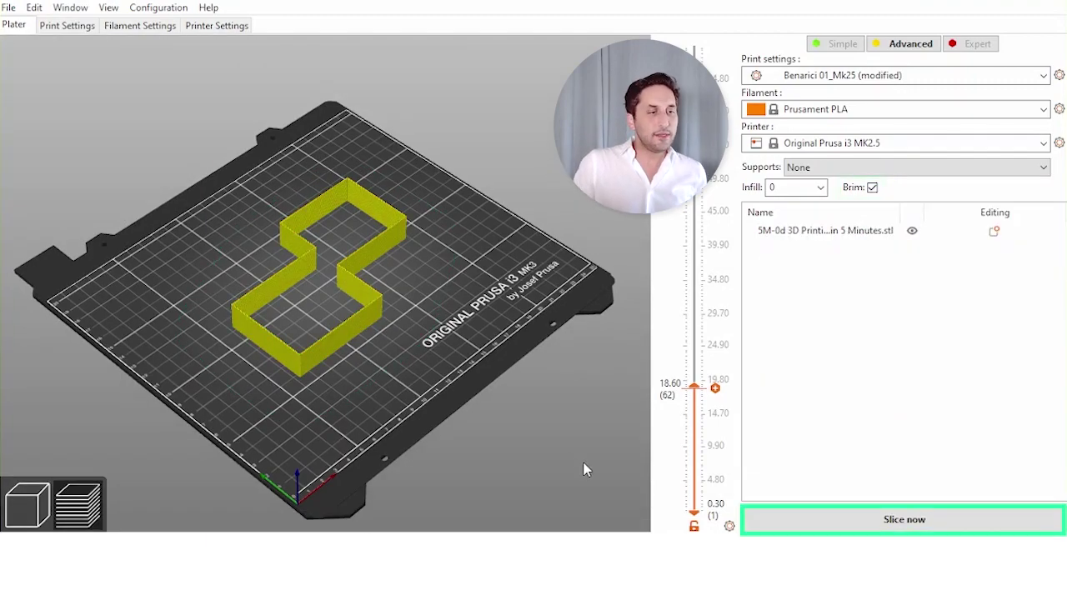
click(832, 522)
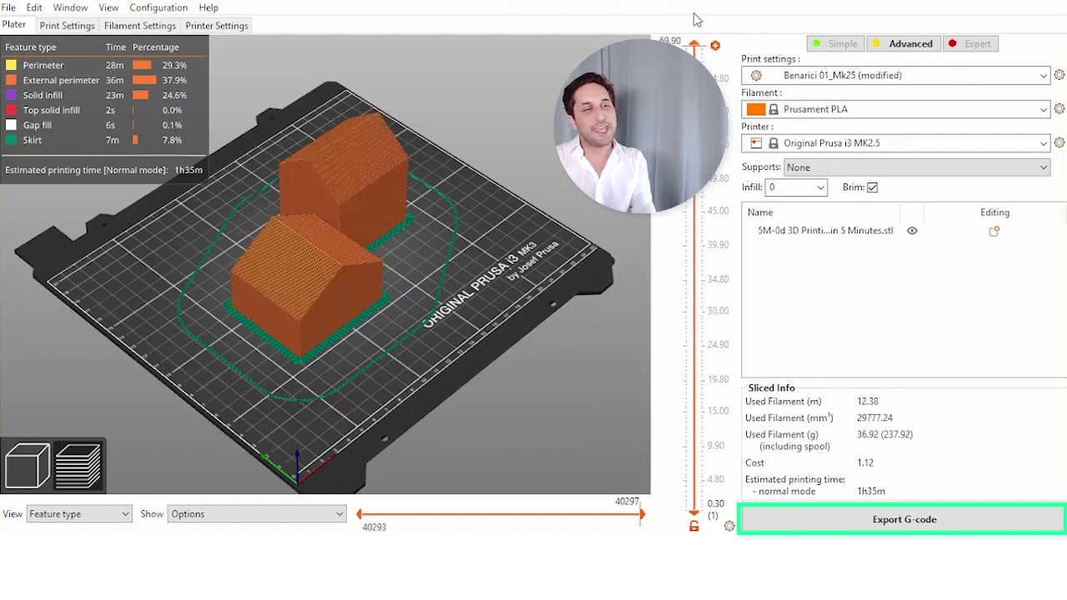
Export the G-code as the 0.3mm PLA MK2.5 1h35m file.
click(883, 523)
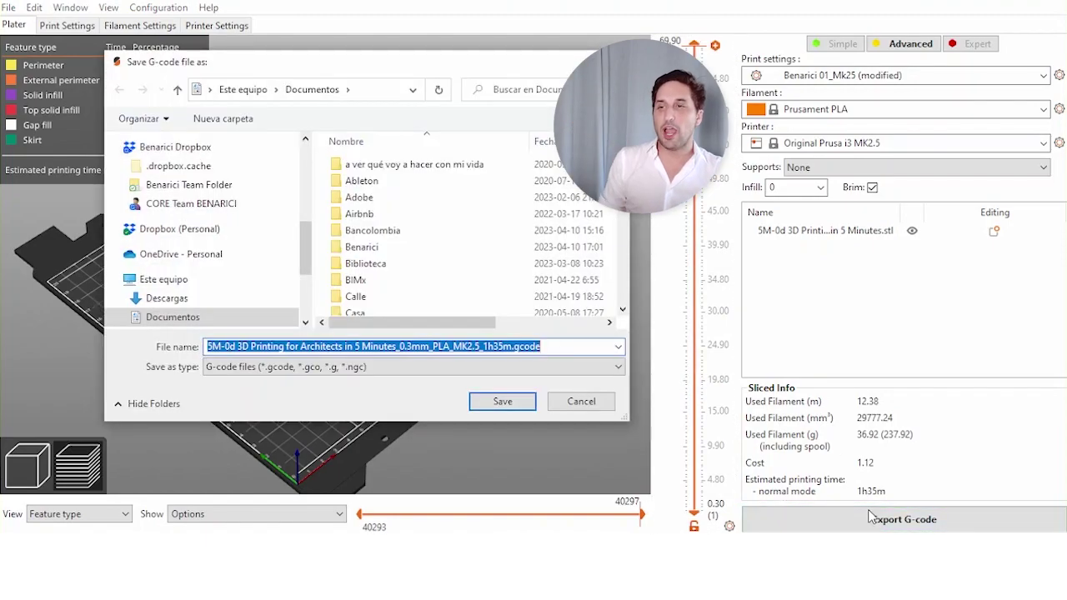
key(Return)
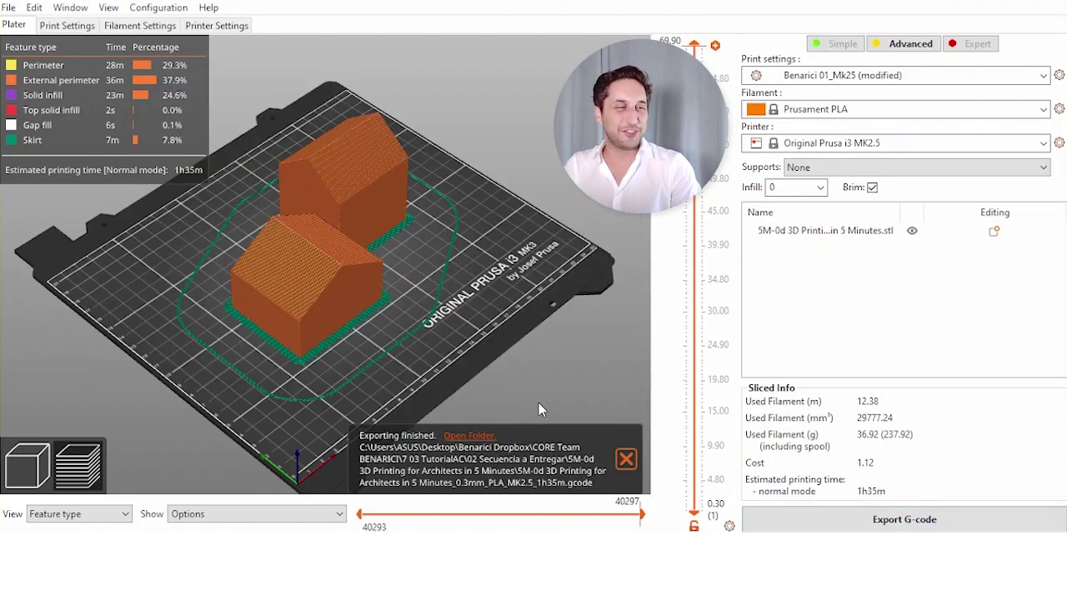